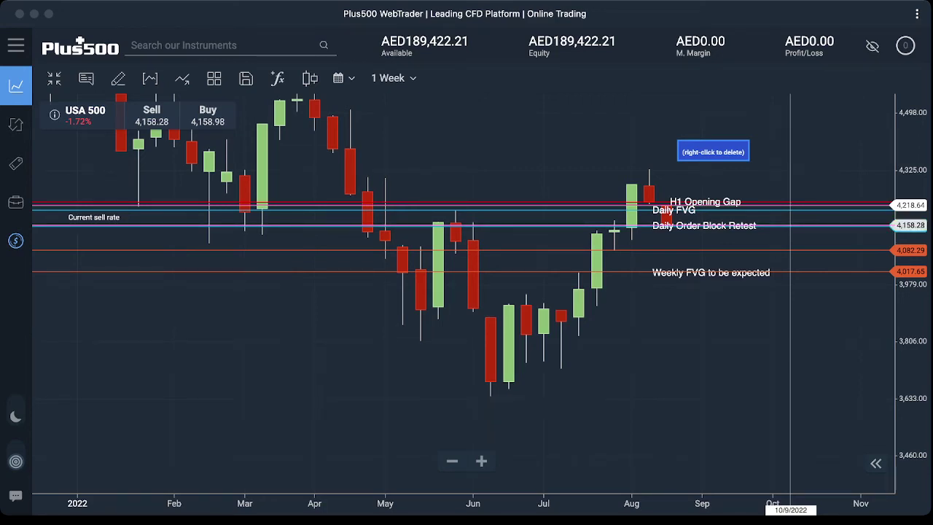
Step: Examine the weekly USA 500 candles around the marked opening gap, order block and FVG levels
click(790, 373)
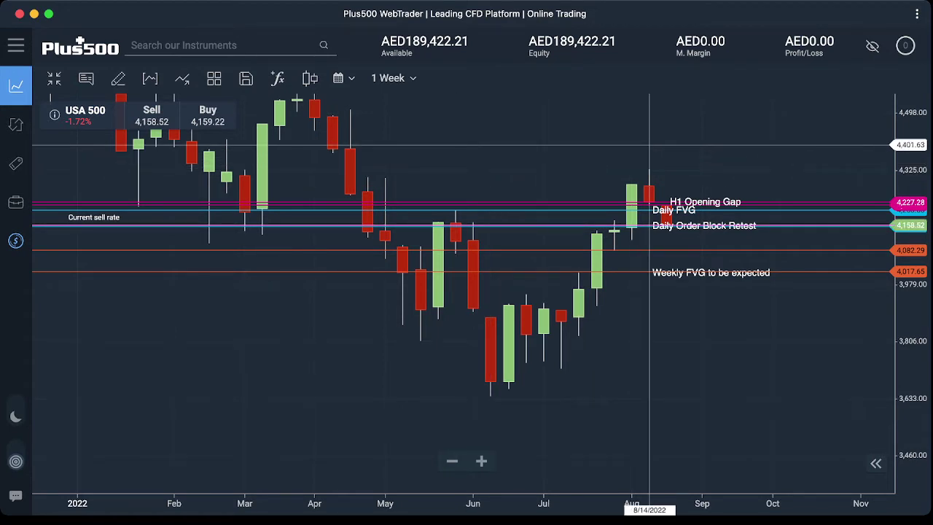
drag(648, 145, 550, 145)
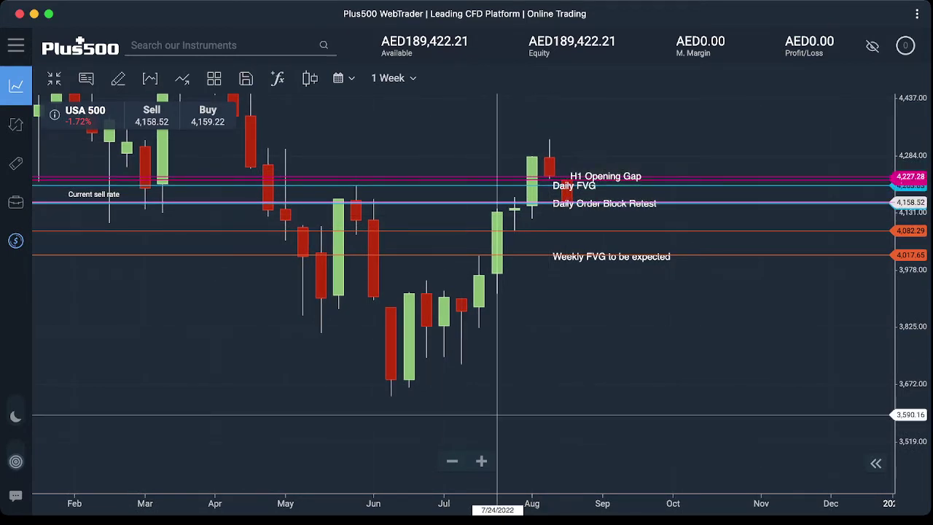
scroll(496, 342, down, 3)
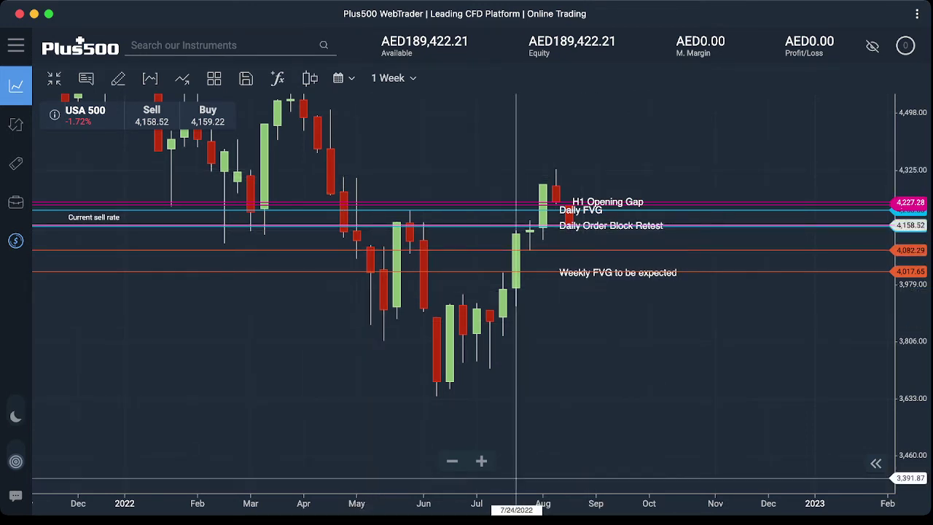
click(481, 461)
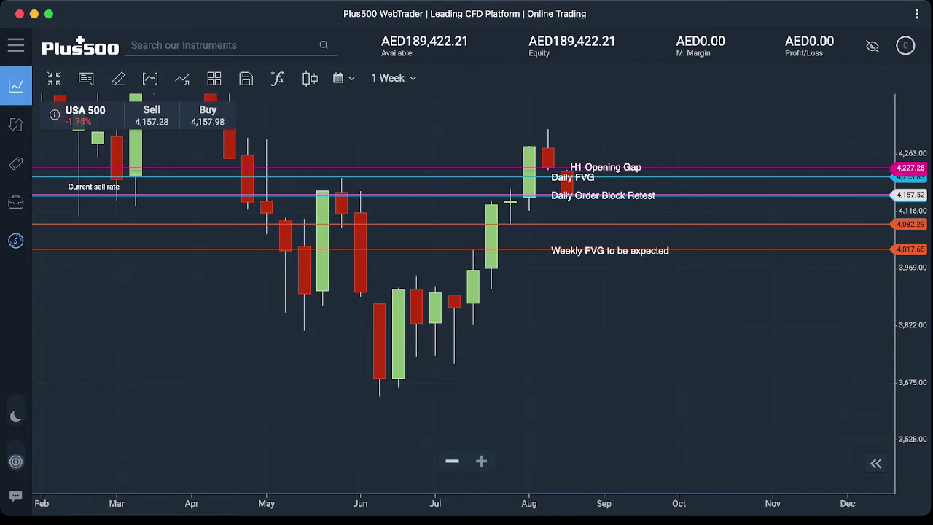
click(451, 461)
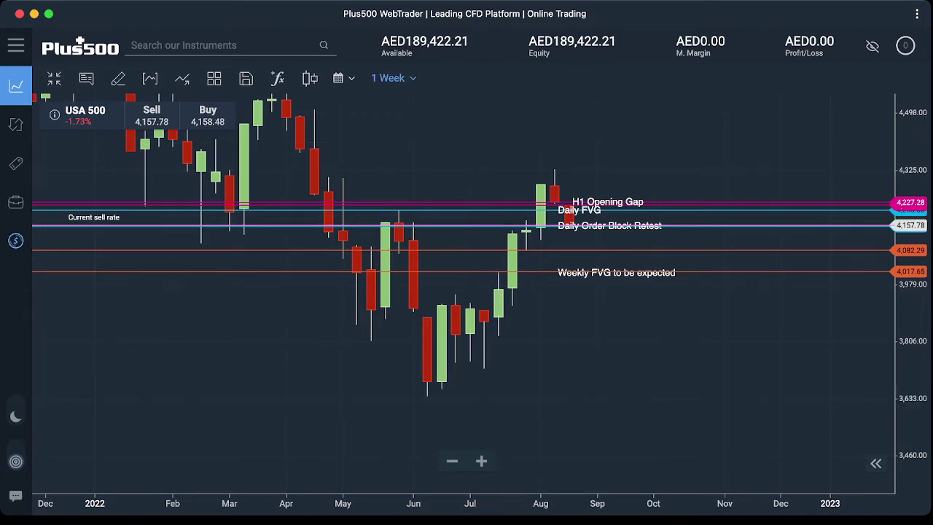
Step: Switch the USA 500 chart to 1 Day resolution and inspect the August candles around the marked levels
click(392, 78)
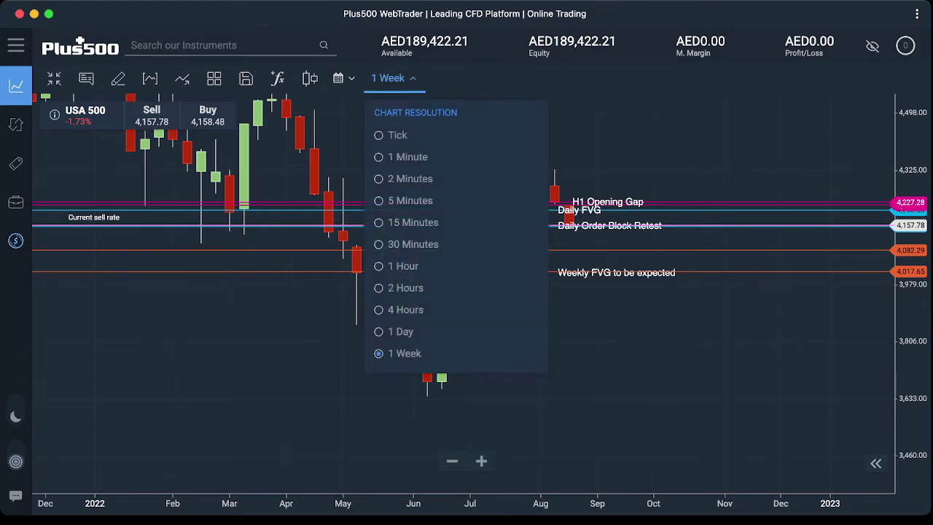
click(400, 332)
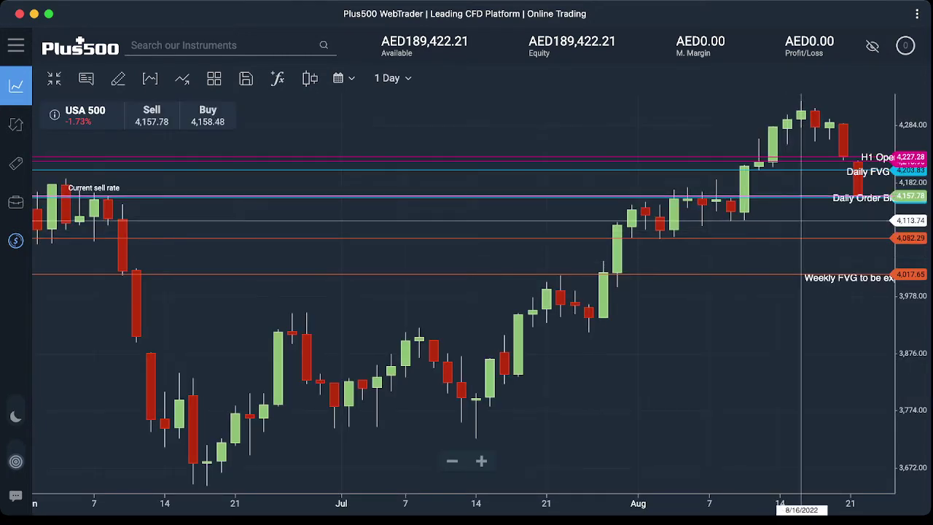
scroll(466, 292, right, 10)
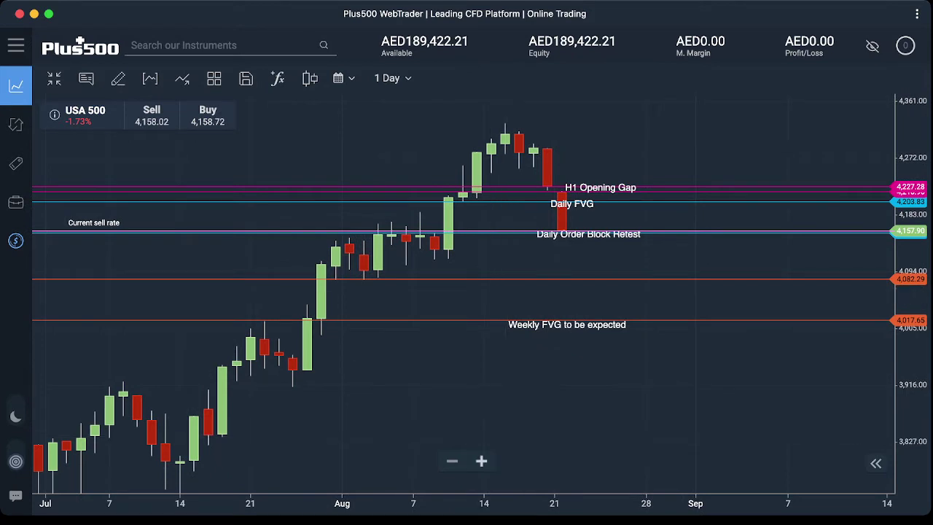
scroll(467, 291, up, 5)
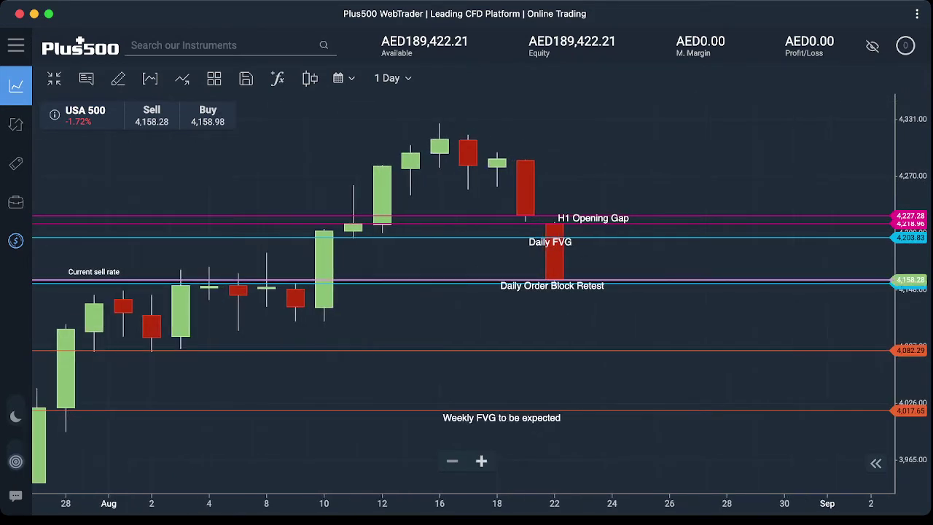
drag(640, 310, 600, 307)
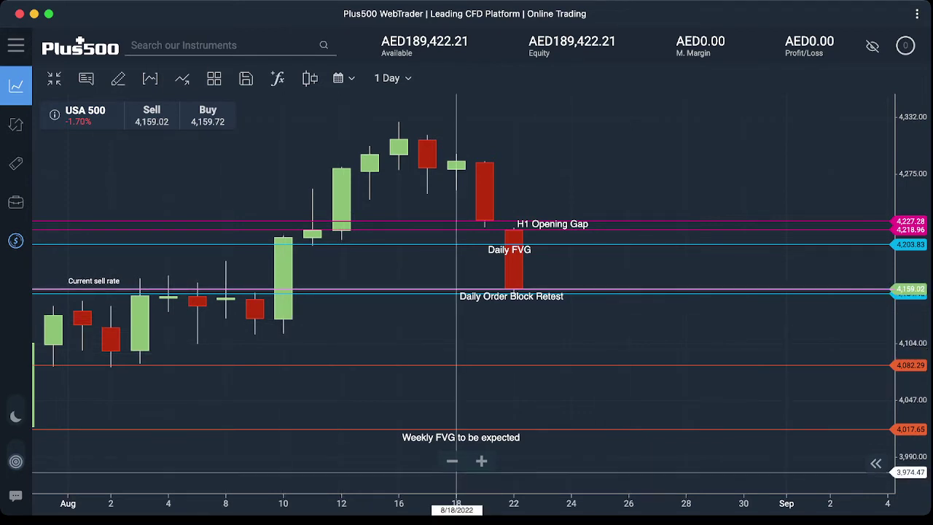
Step: Move the "Weekly FVG to be expected" label up to just below the 4,082.29 line
scroll(559, 343, down, 3)
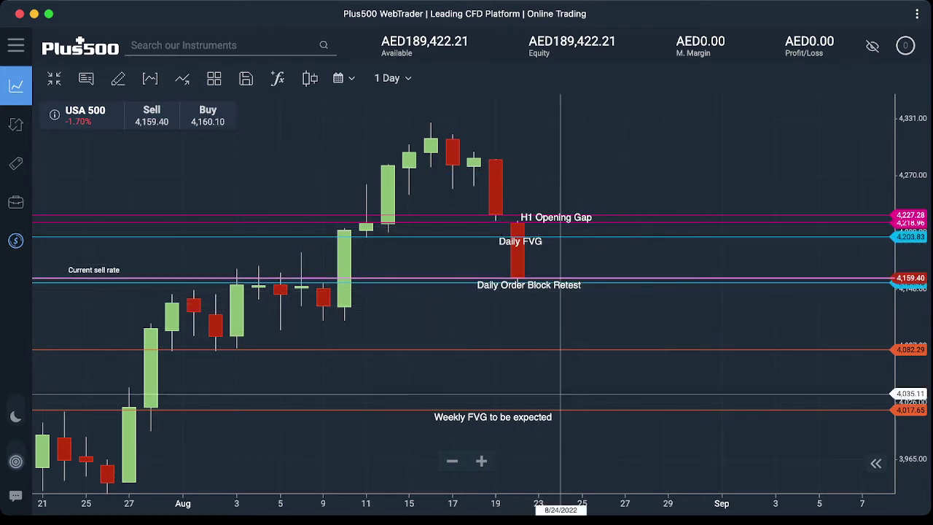
click(451, 461)
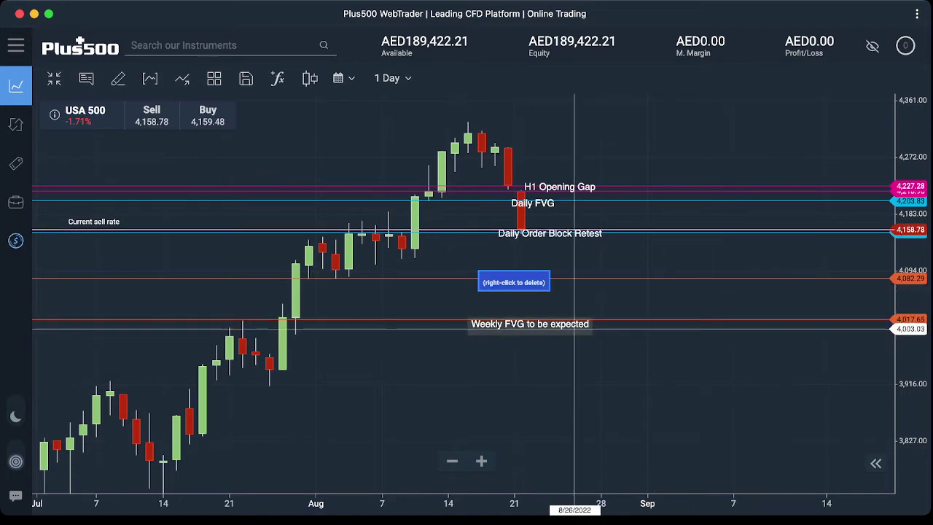
drag(574, 330, 601, 319)
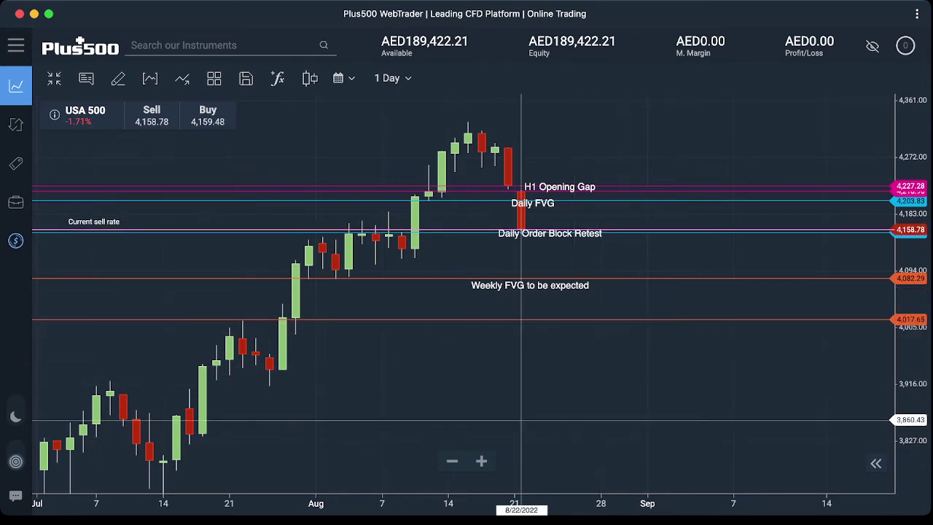
Step: Examine the daily candles from the July rally through the August drop against the marked gap, FVG and order block levels
click(451, 461)
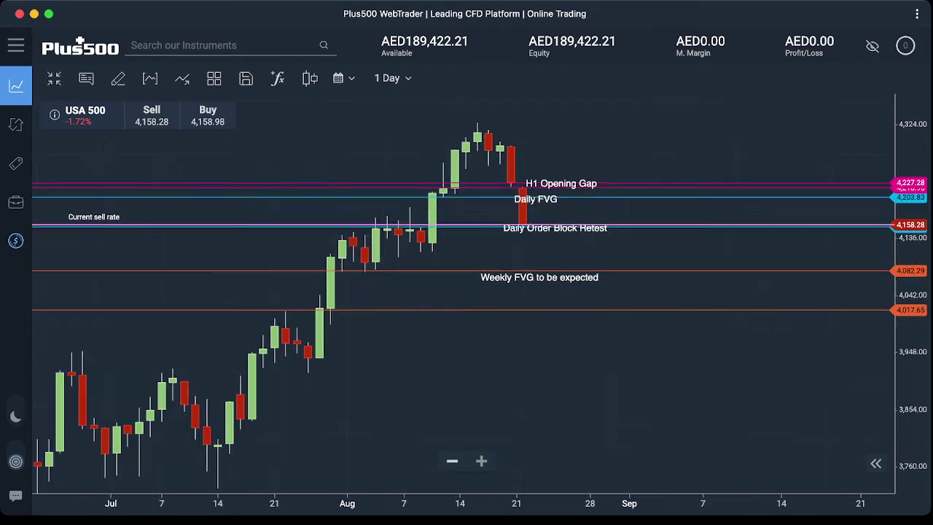
click(452, 460)
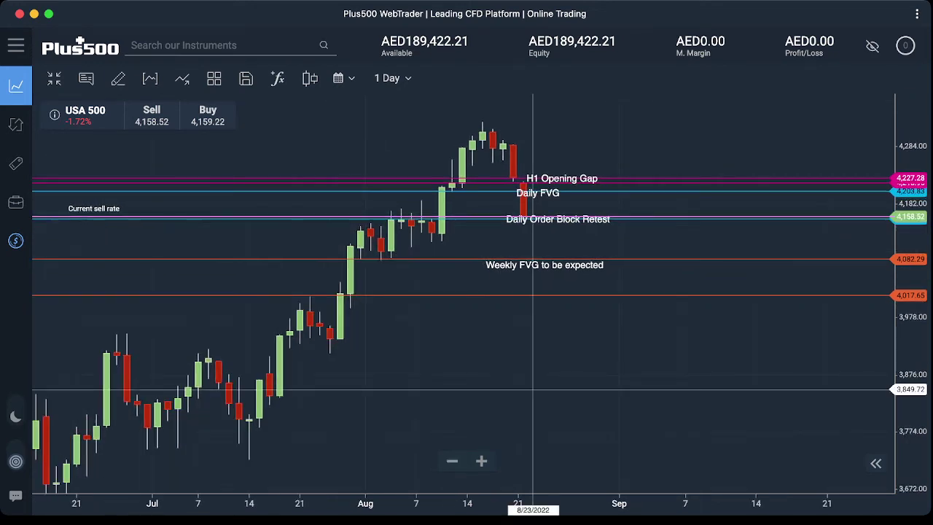
drag(533, 390, 513, 390)
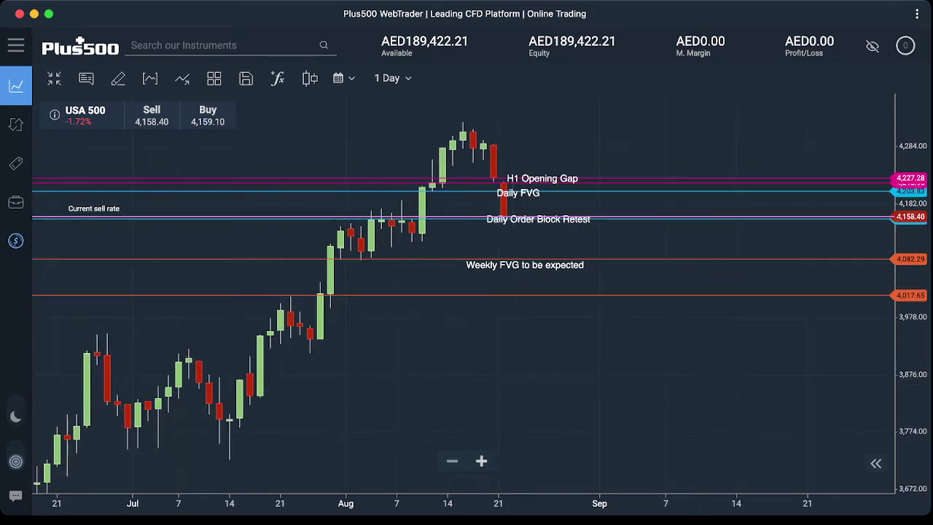
click(481, 460)
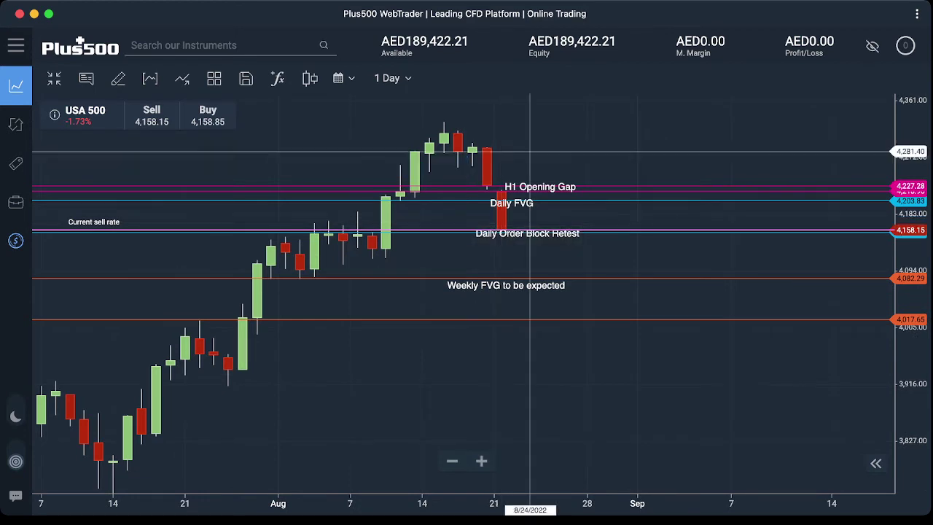
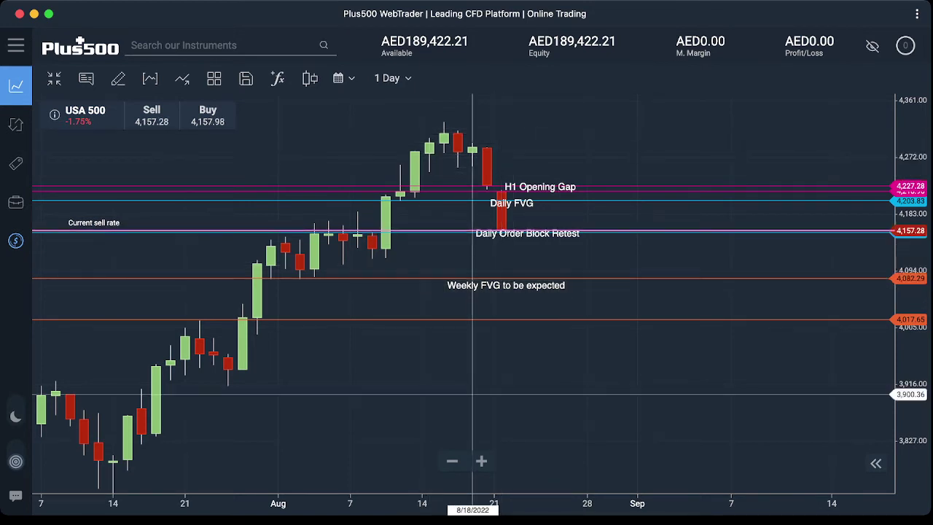
click(481, 460)
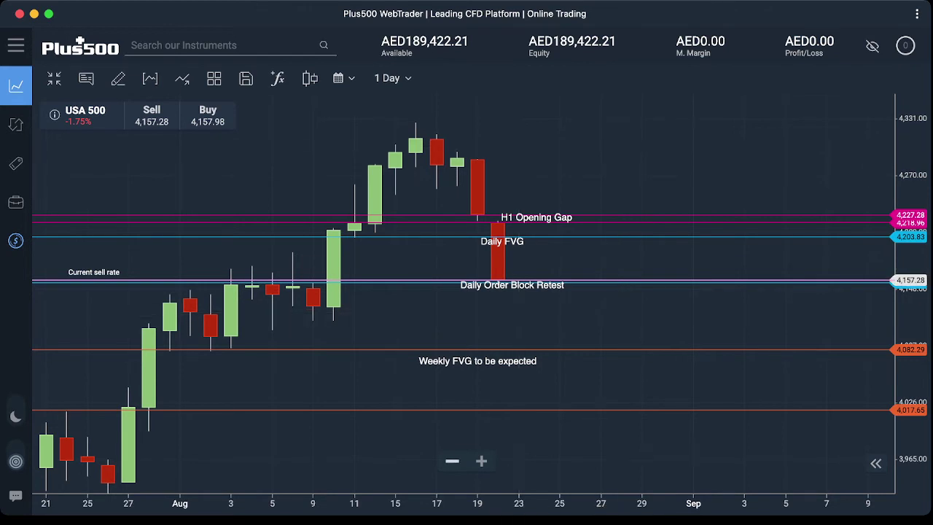
click(452, 461)
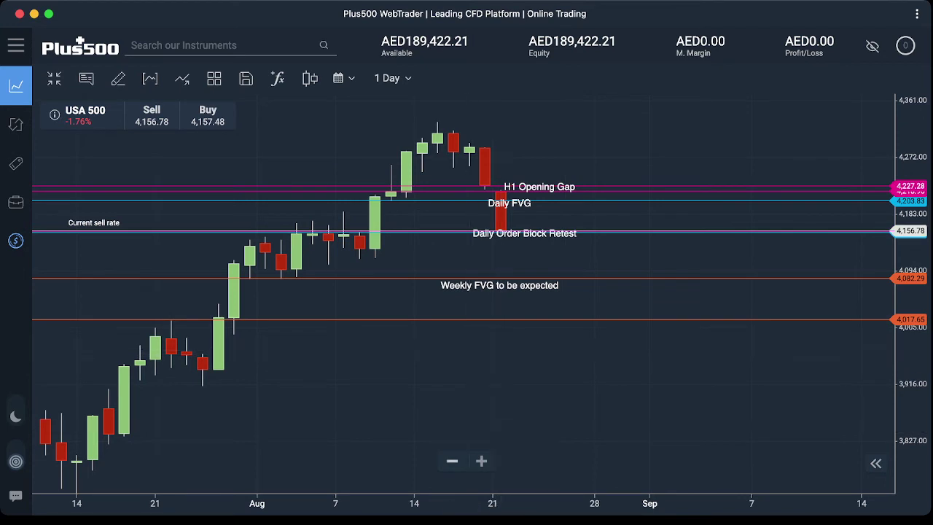
click(452, 461)
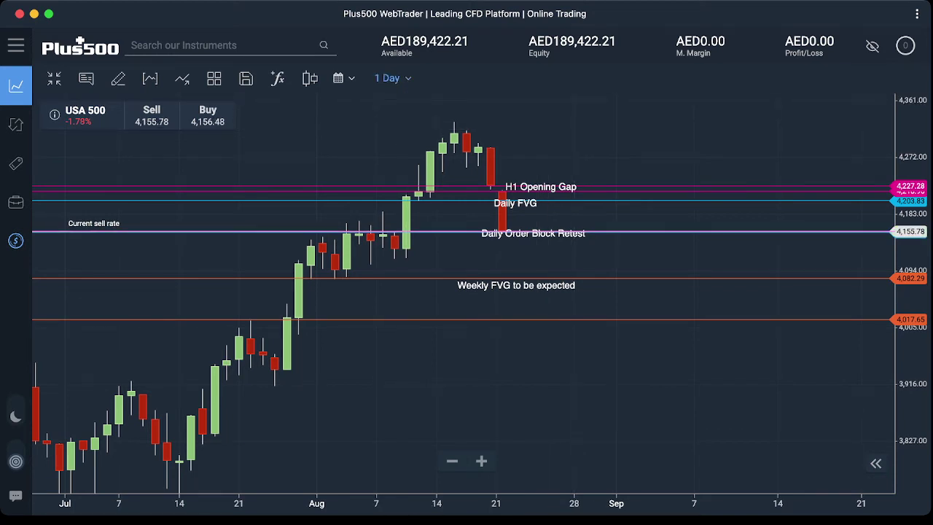
Step: Switch the USA 500 chart to 1 Hour resolution and inspect the most recent candles
click(386, 78)
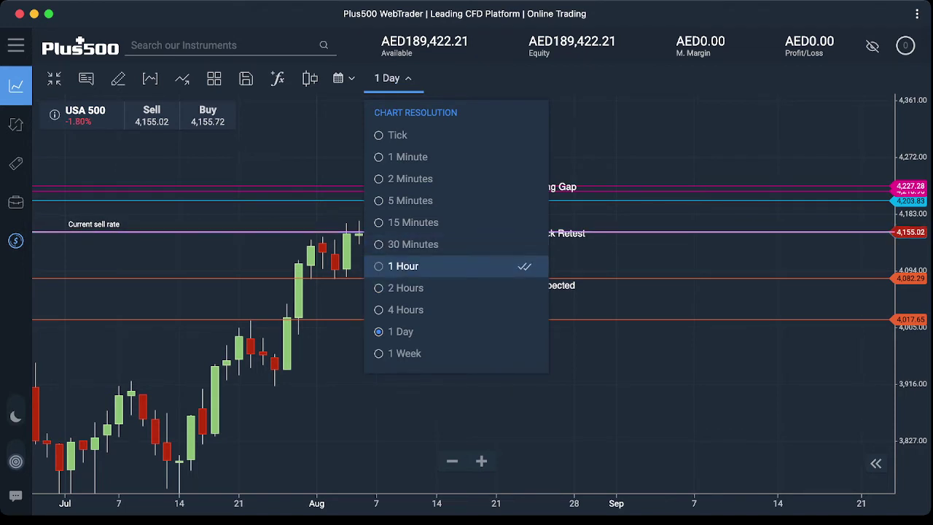
click(430, 266)
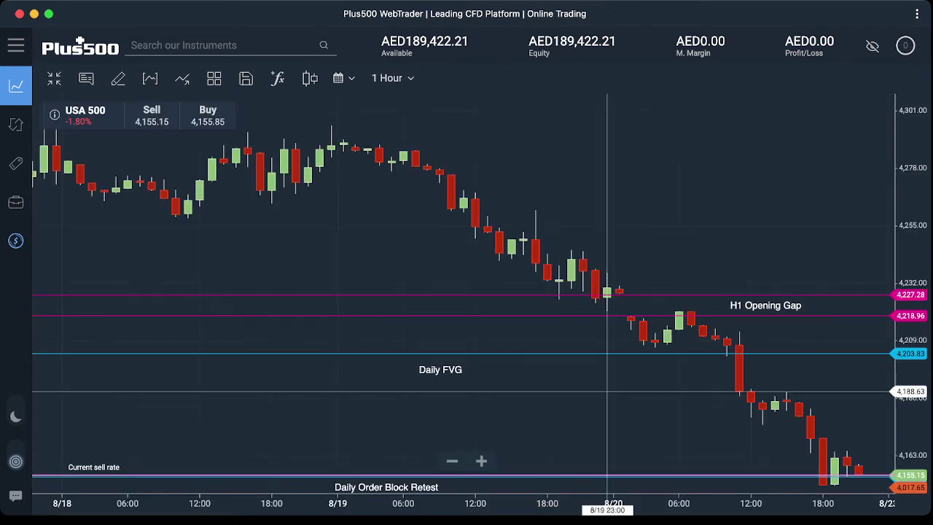
drag(606, 392, 449, 240)
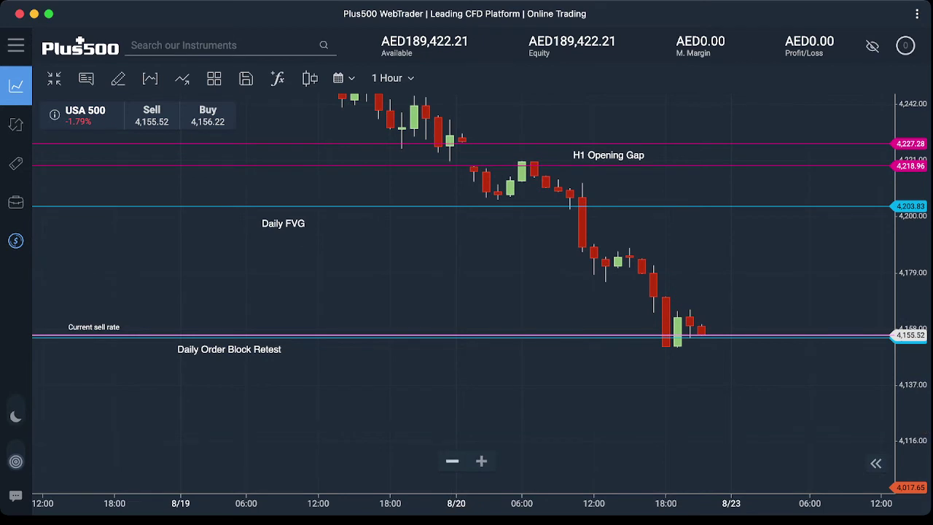
scroll(693, 154, down, 5)
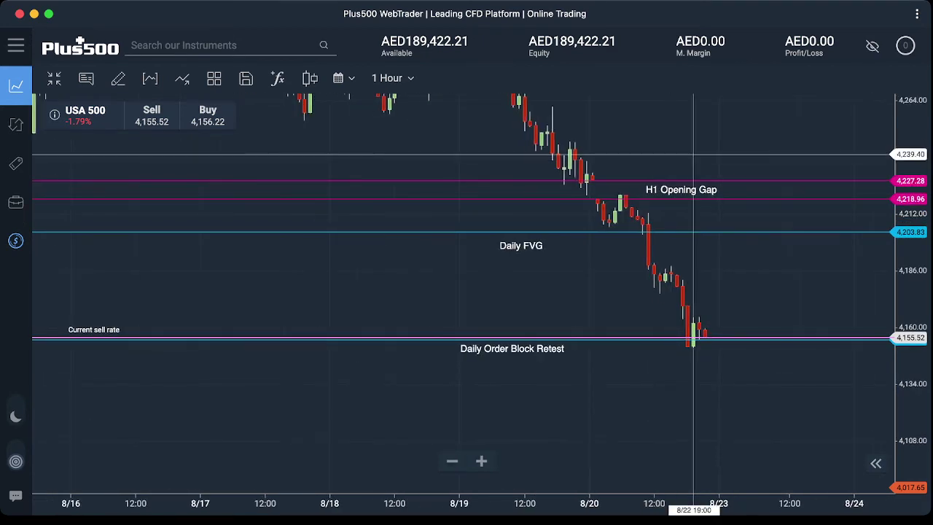
drag(693, 155, 468, 155)
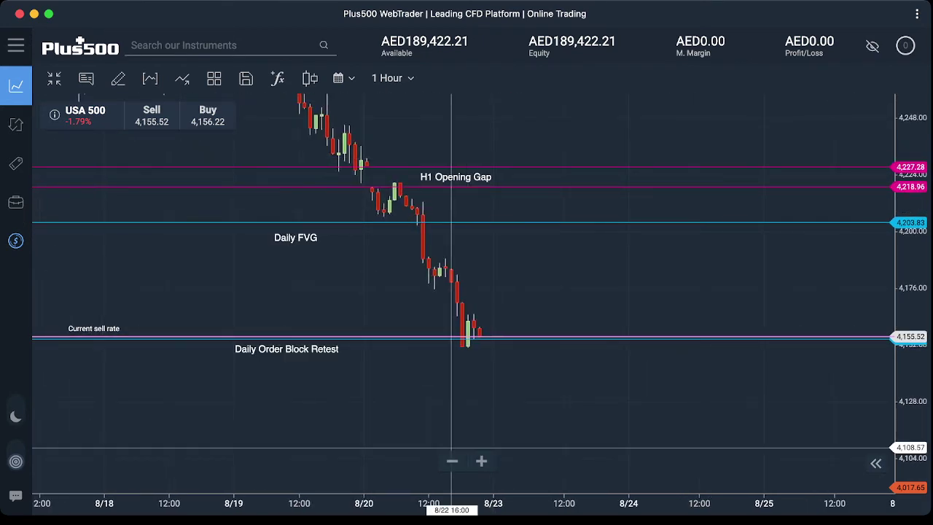
Step: Examine the hourly price action between the H1 Opening Gap and the Daily Order Block Retest level
click(451, 460)
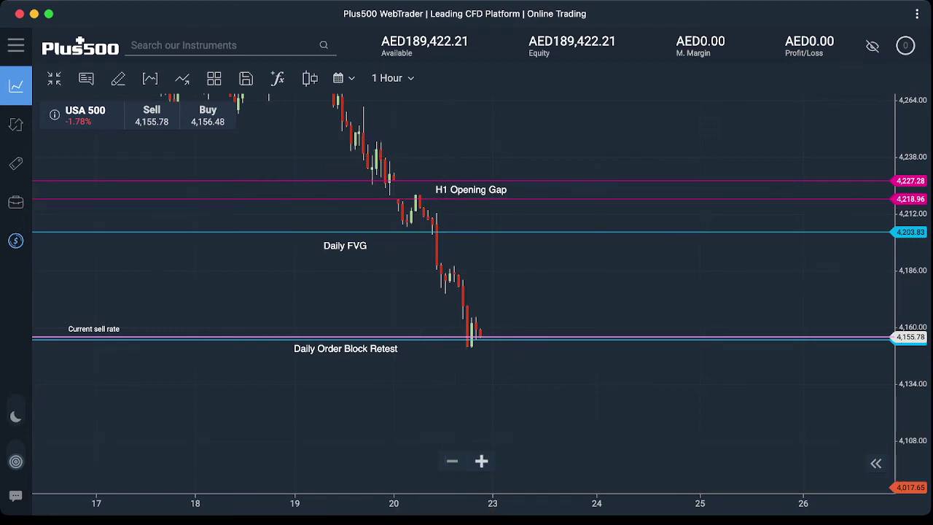
click(481, 461)
click(481, 461)
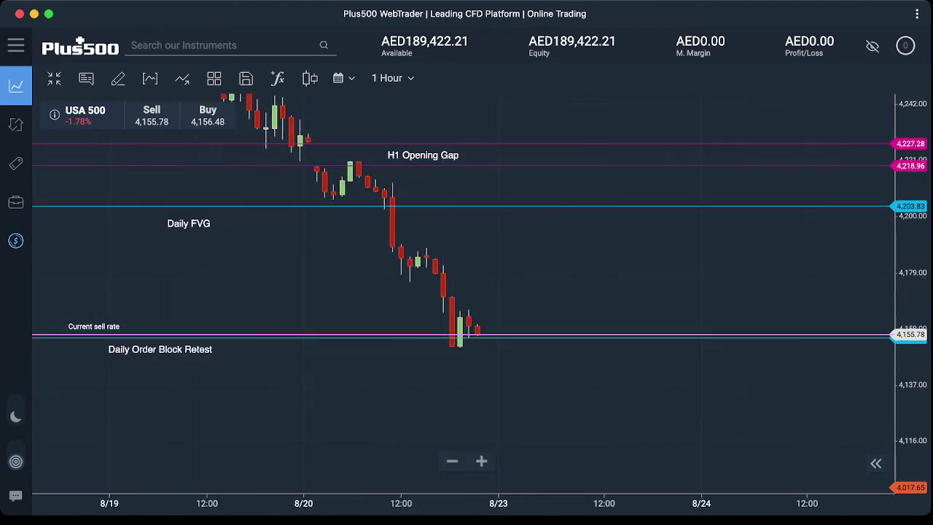
drag(444, 282, 522, 370)
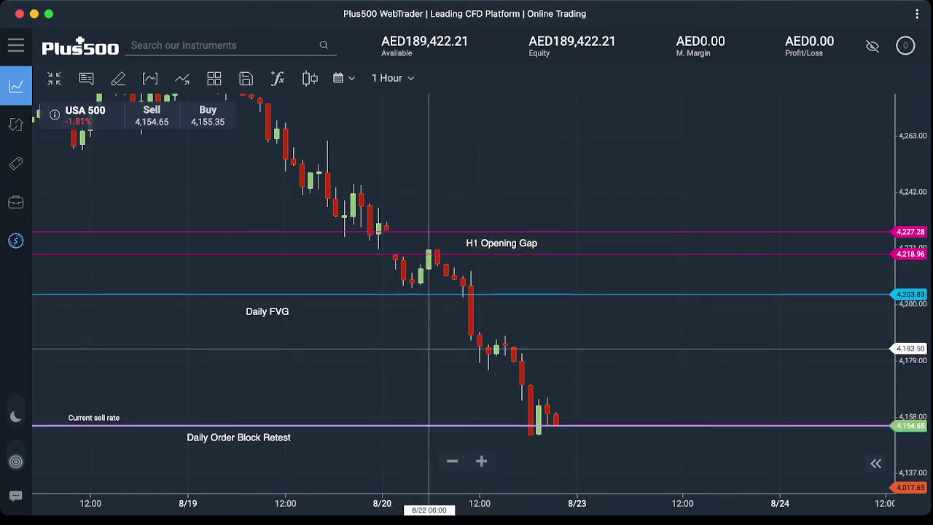
drag(429, 349, 500, 348)
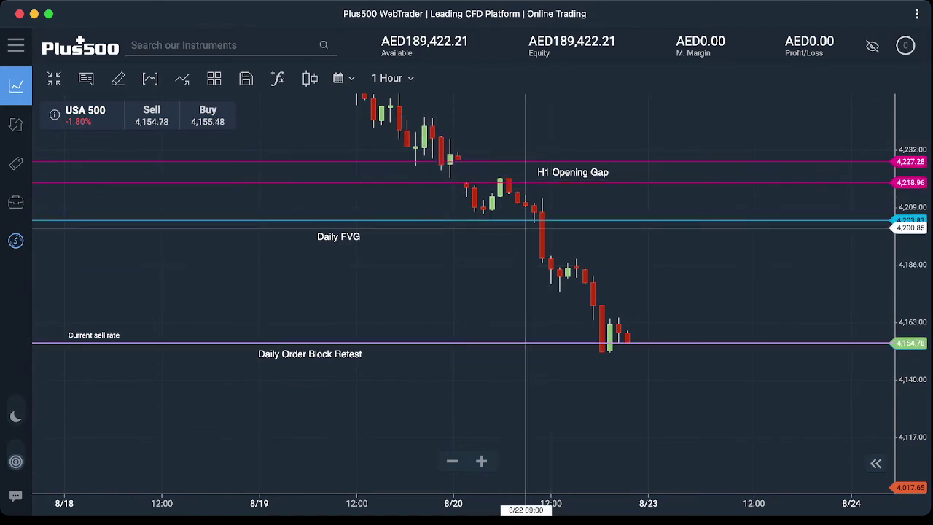
scroll(506, 184, up, 5)
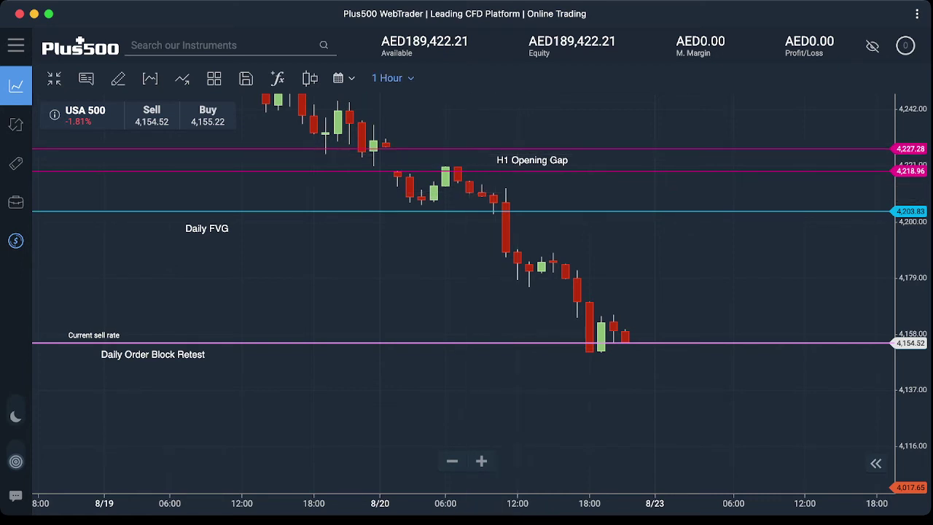
Step: Switch the chart to 15 Minutes resolution and inspect the candles between the H1 Opening Gap and the 4,203.83 line
click(392, 78)
click(412, 222)
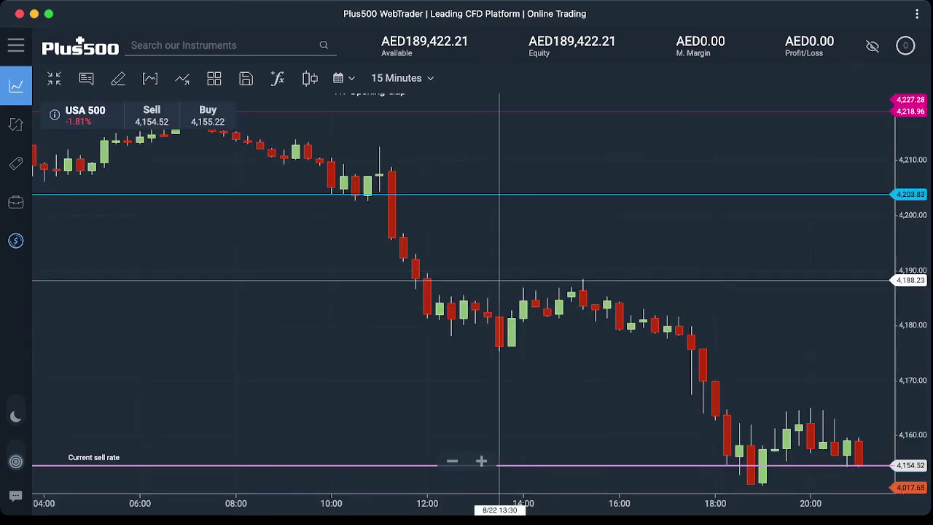
drag(500, 279, 636, 279)
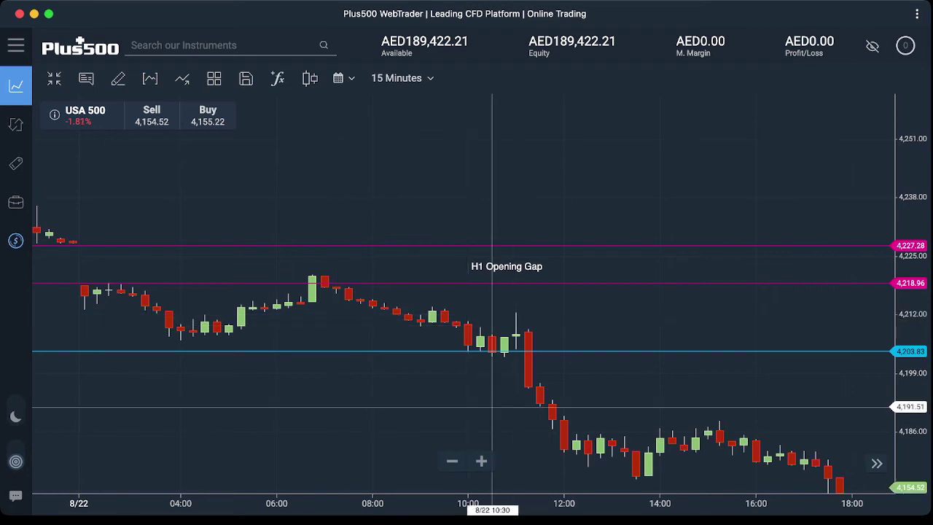
click(481, 461)
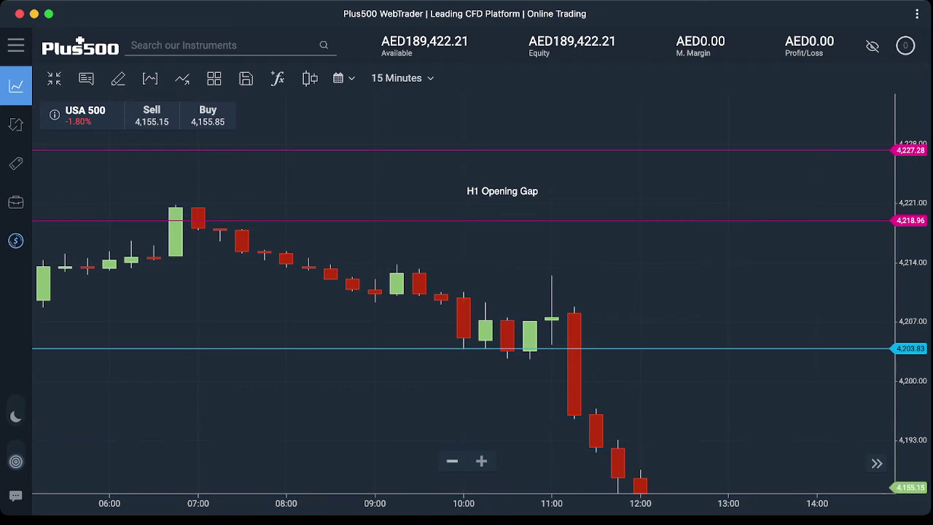
Step: Switch the chart to 5 Minutes resolution and inspect the morning candles between the H1 Opening Gap and the 4,203.83 line
click(400, 78)
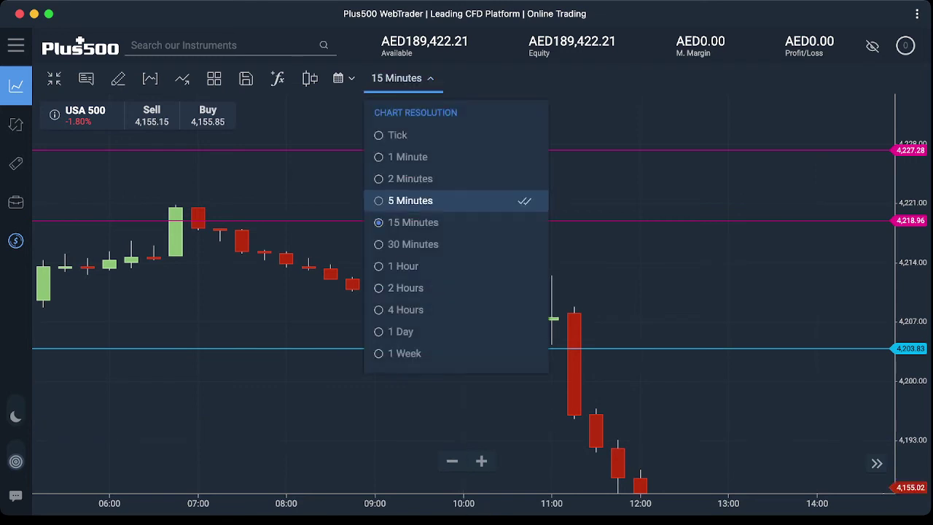
click(410, 201)
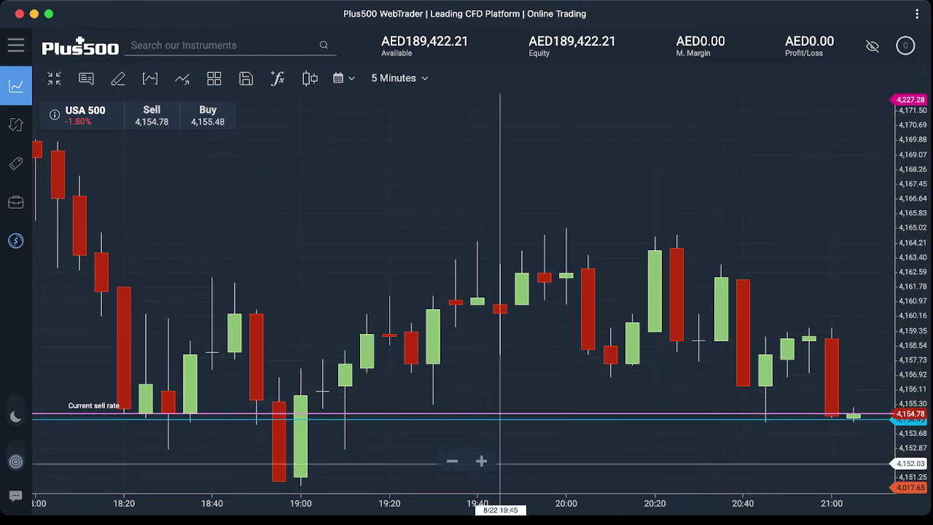
scroll(322, 390, down, 8)
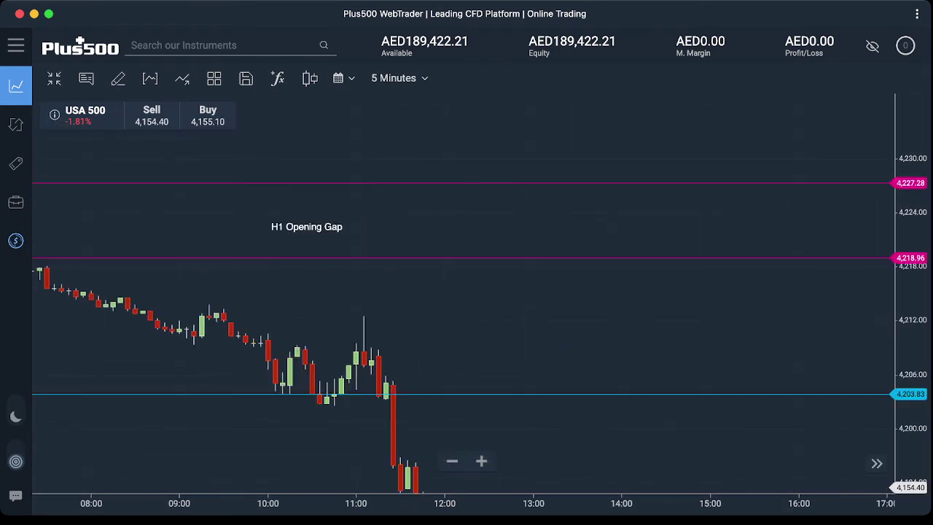
drag(430, 335, 644, 234)
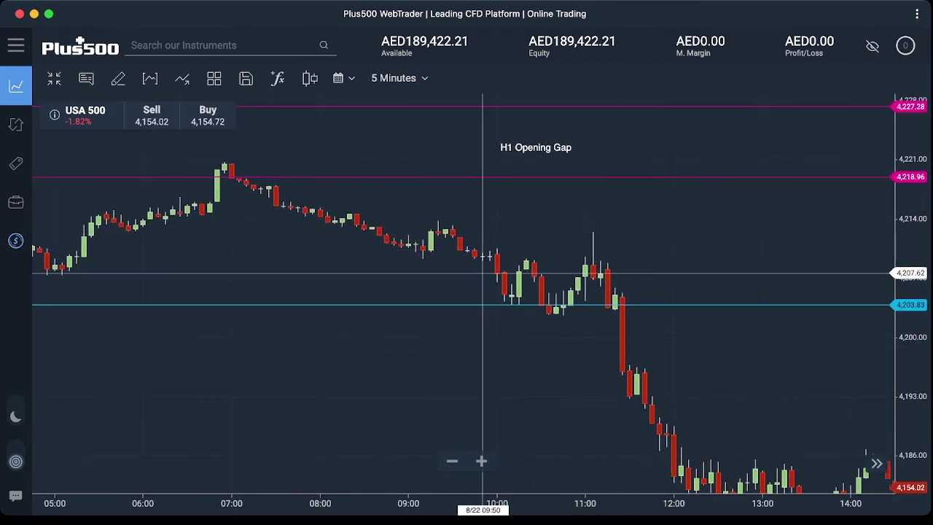
scroll(504, 355, up, 3)
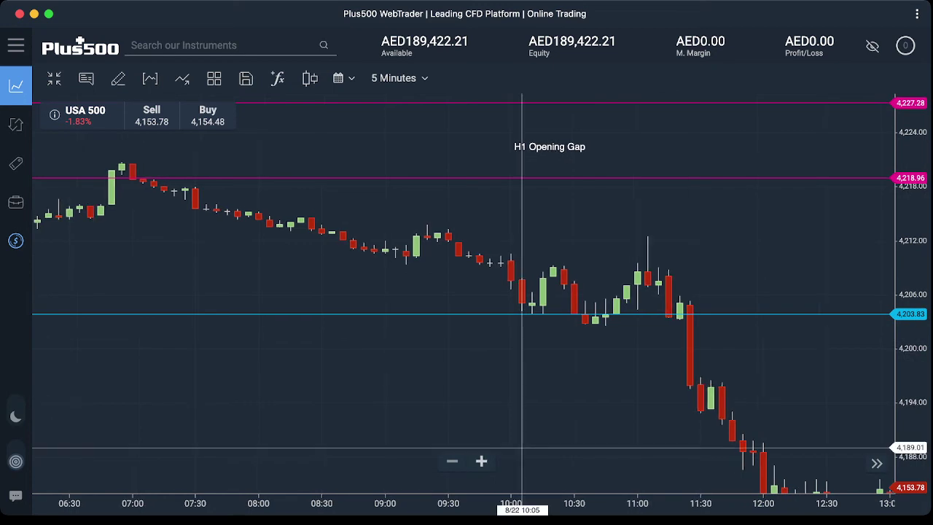
scroll(479, 300, right, 3)
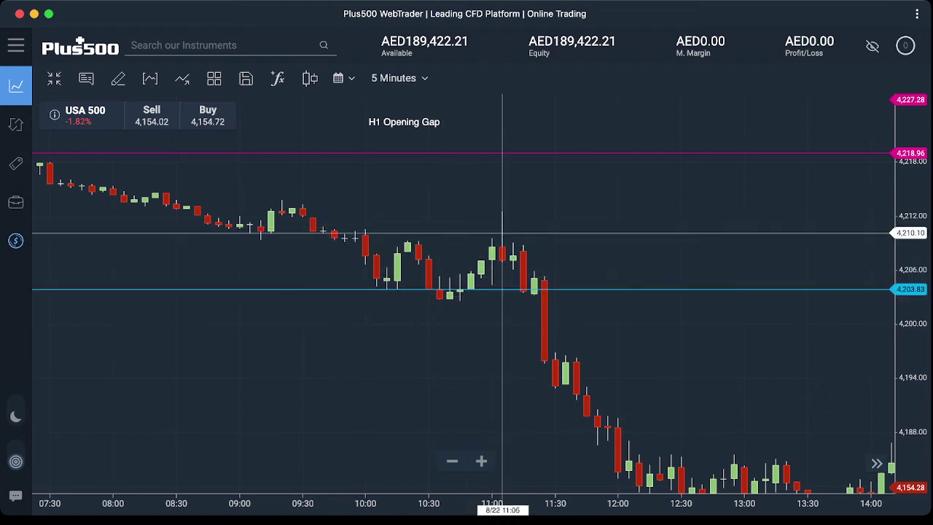
scroll(534, 375, down, 5)
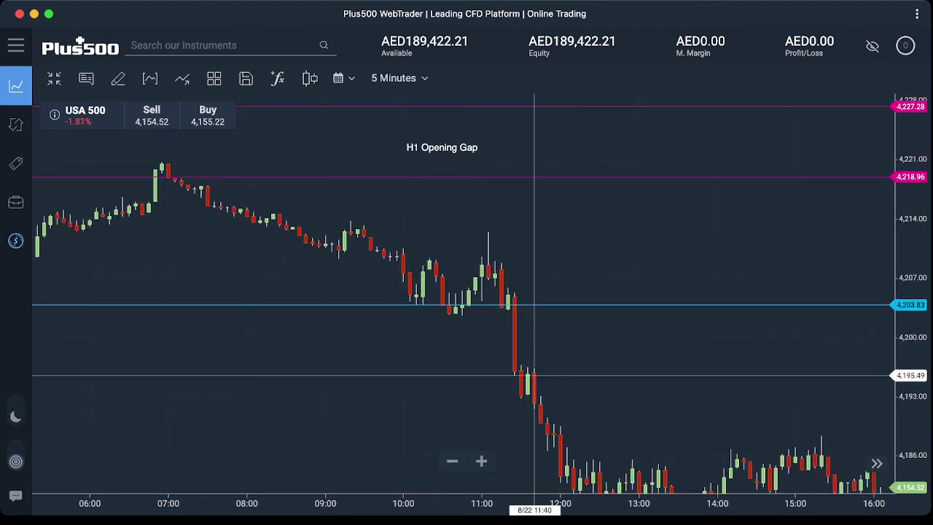
Step: Examine the 5-minute price action from the break below the 4,203.83 line through the latest candles around the current sell rate
drag(534, 375, 534, 234)
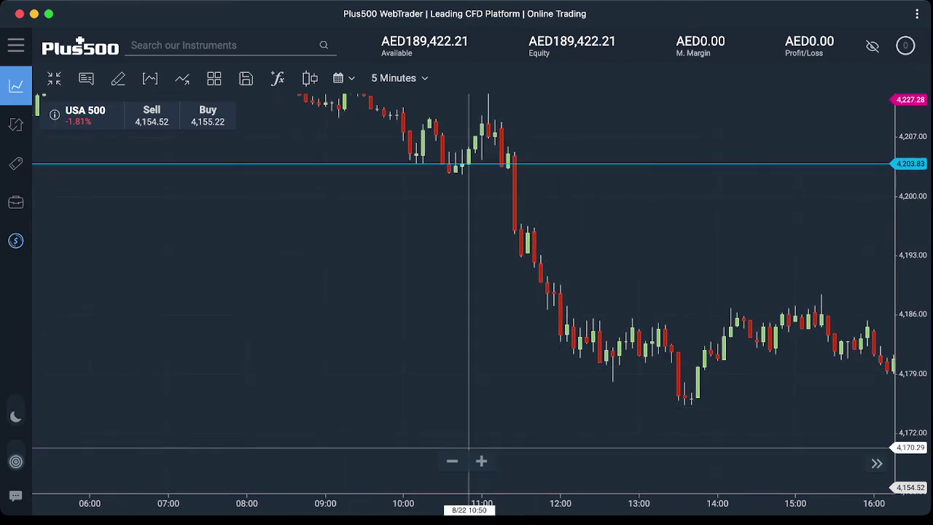
click(451, 461)
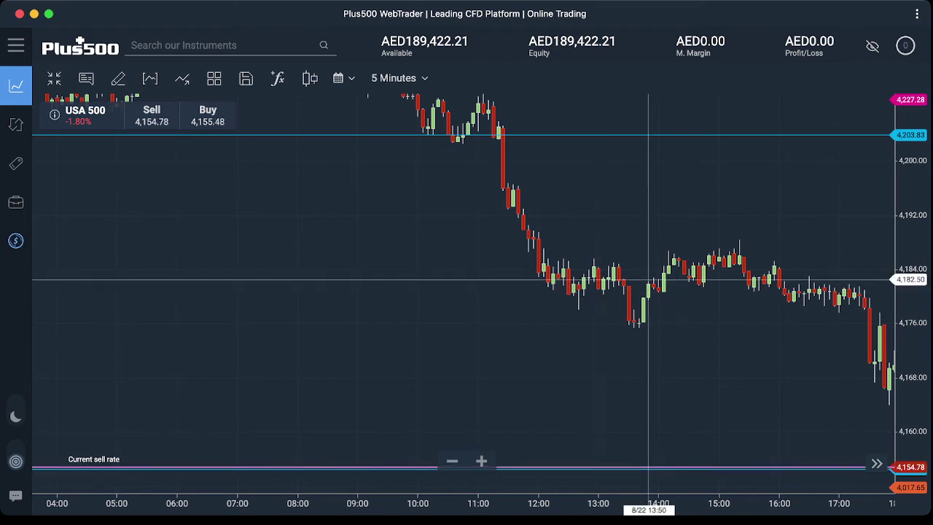
scroll(647, 281, right, 5)
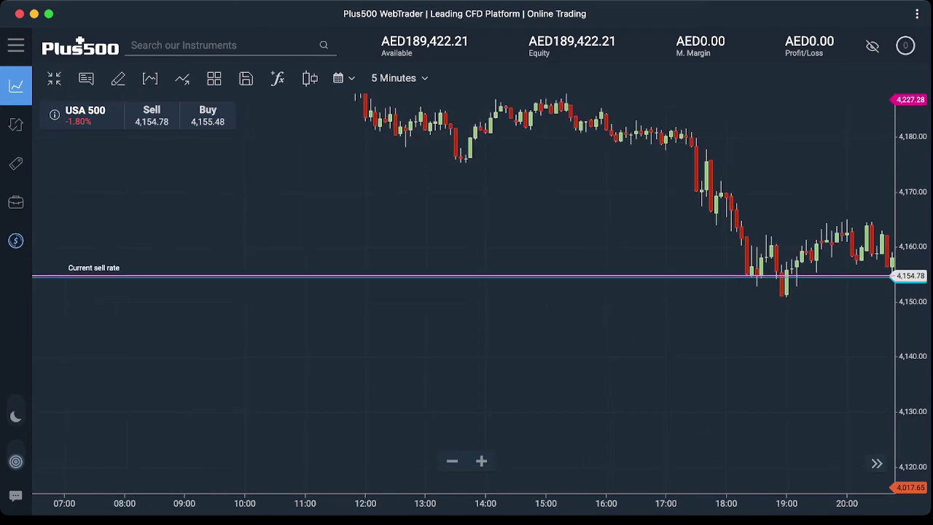
drag(616, 157, 522, 243)
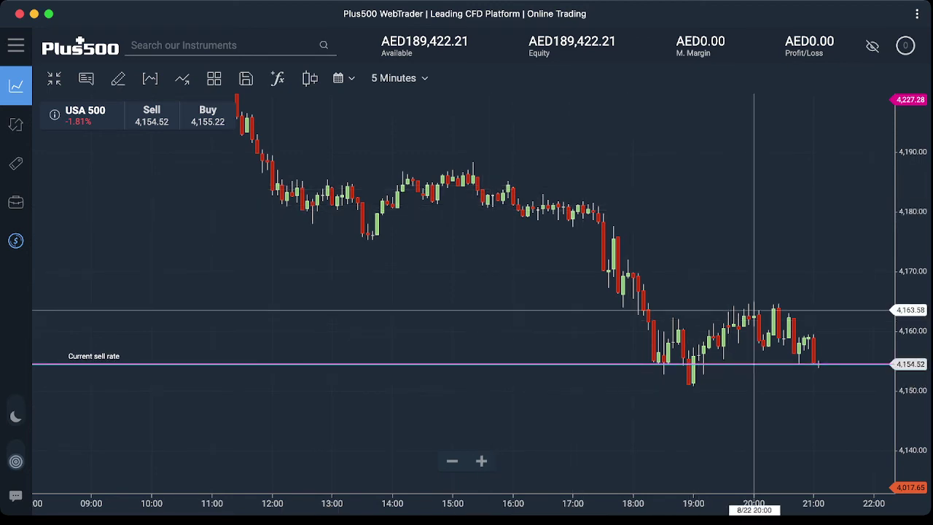
drag(753, 310, 623, 310)
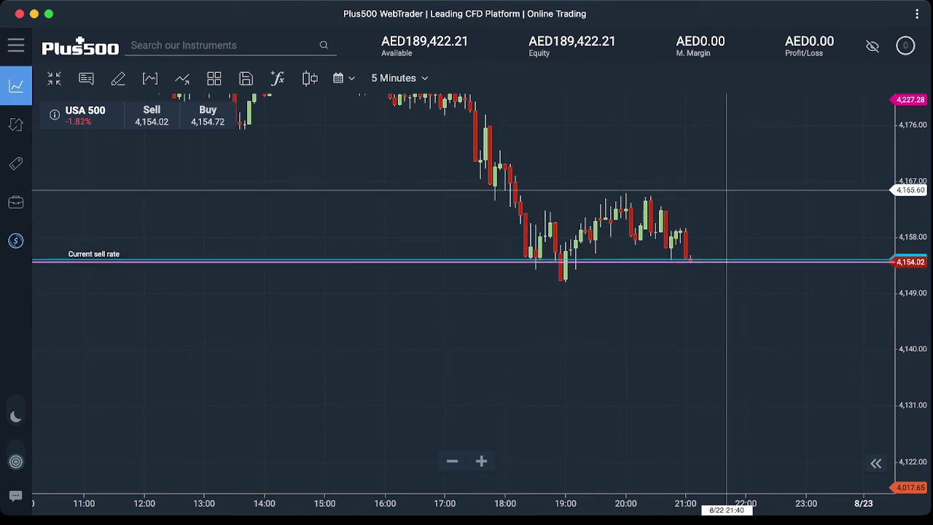
drag(726, 189, 671, 293)
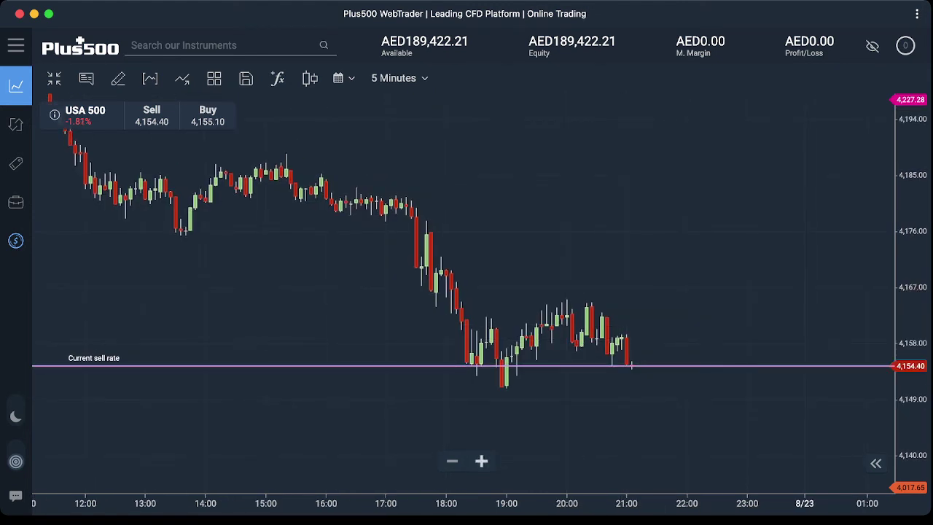
click(481, 461)
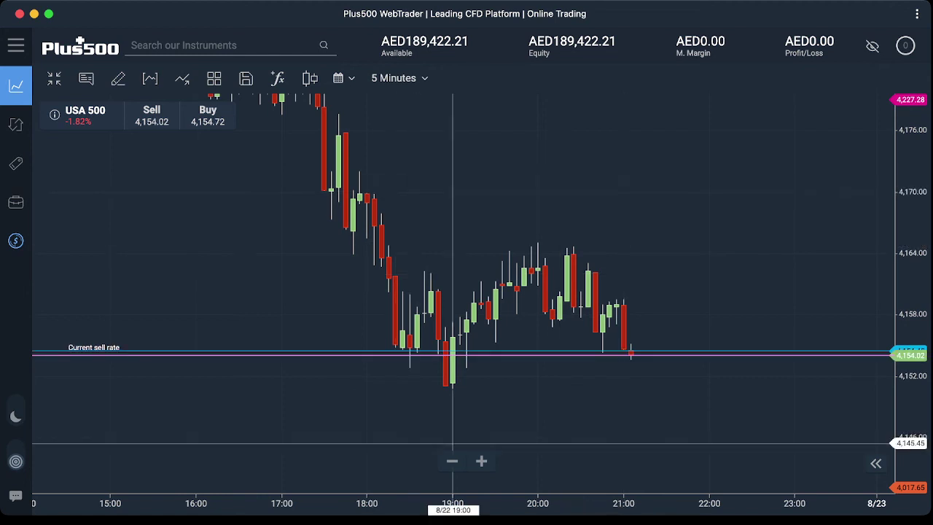
click(452, 461)
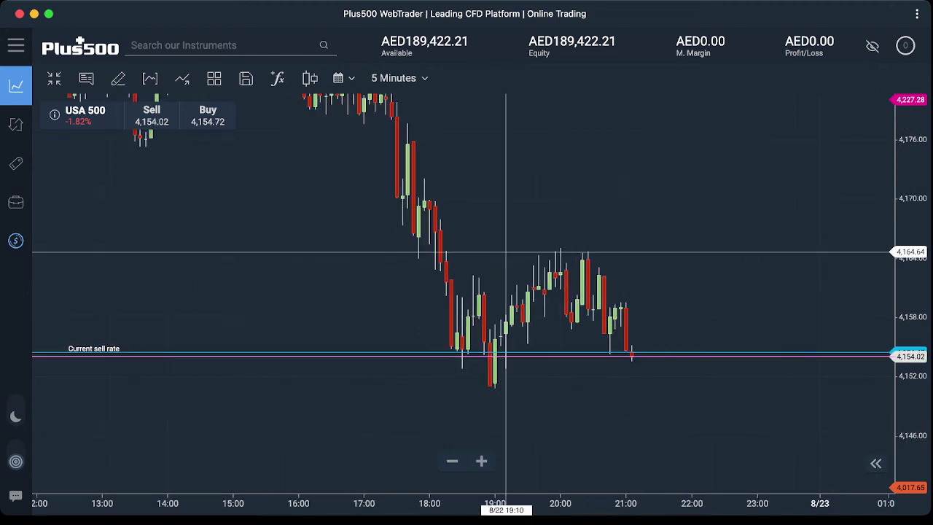